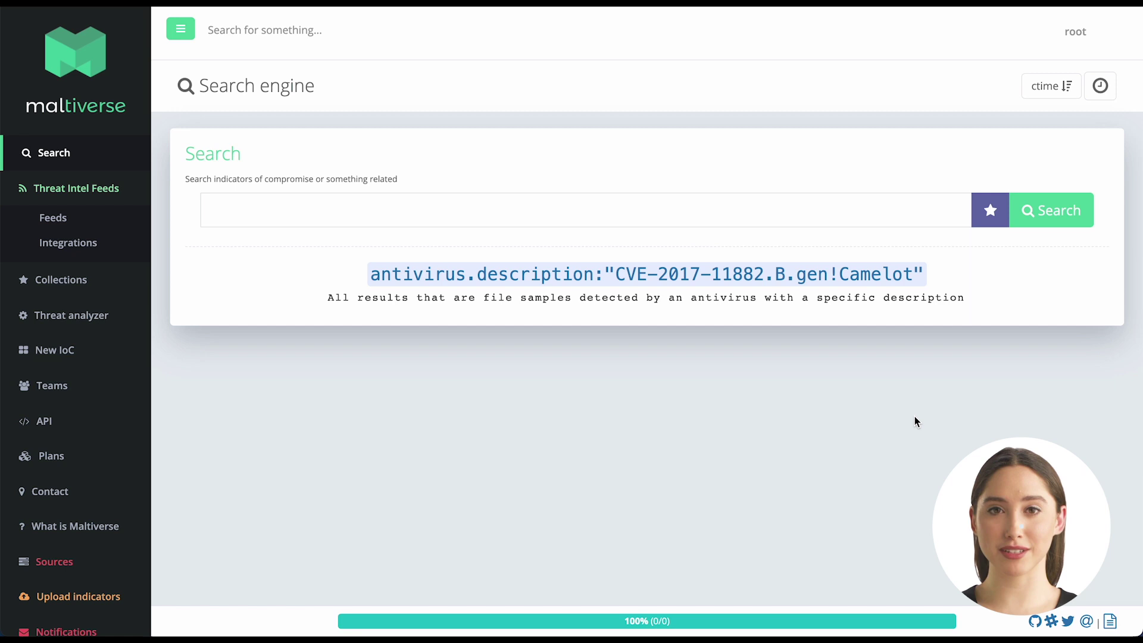
# Search Maltiverse indicators for the suggested tag:"cve-2021-44228" query
pyautogui.click(305, 210)
pyautogui.write('tag')
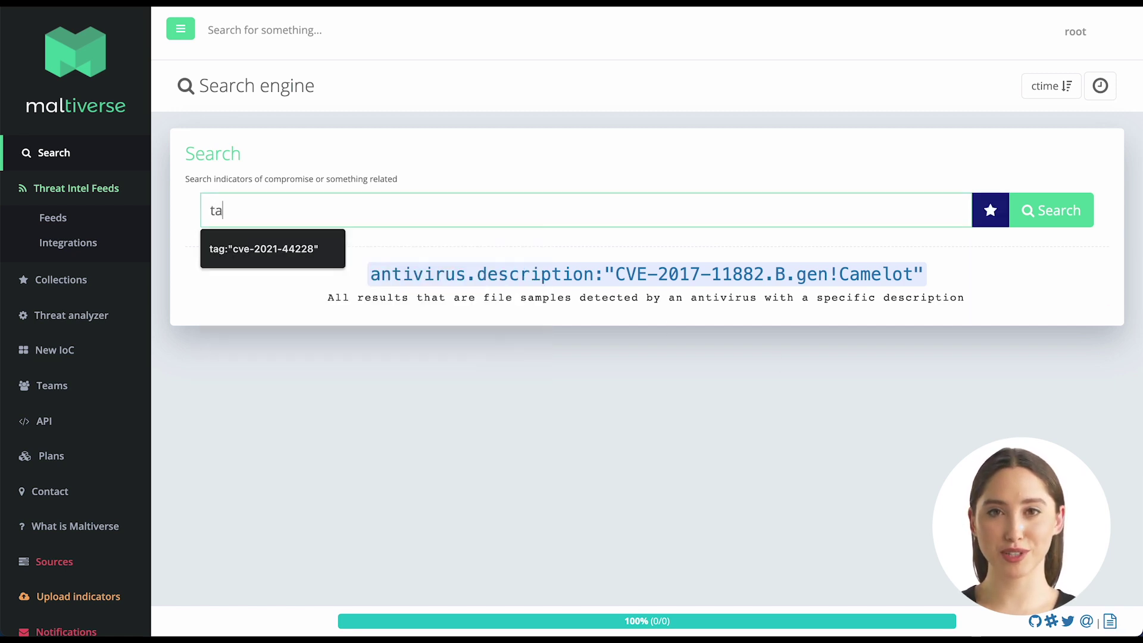
pyautogui.press('Down')
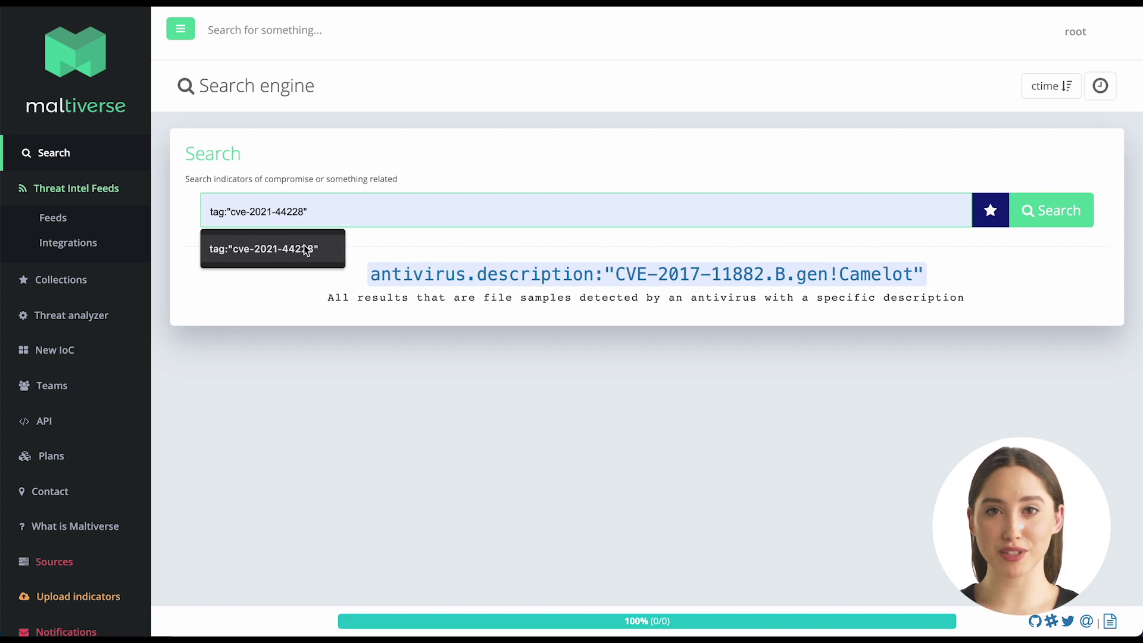
pyautogui.press('Return')
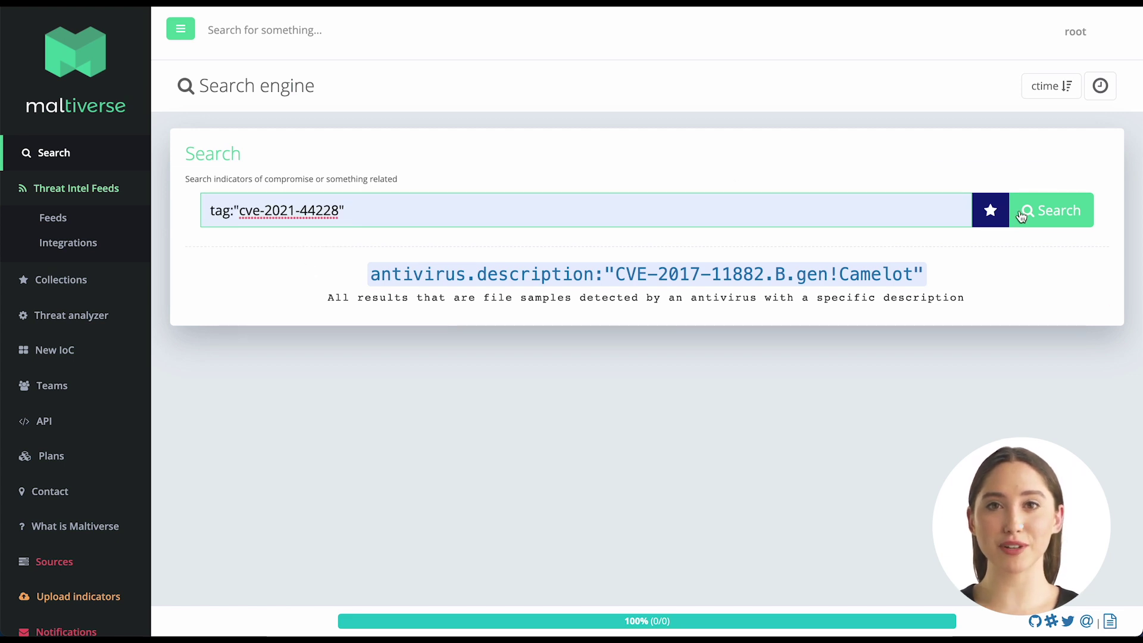
pyautogui.click(1036, 219)
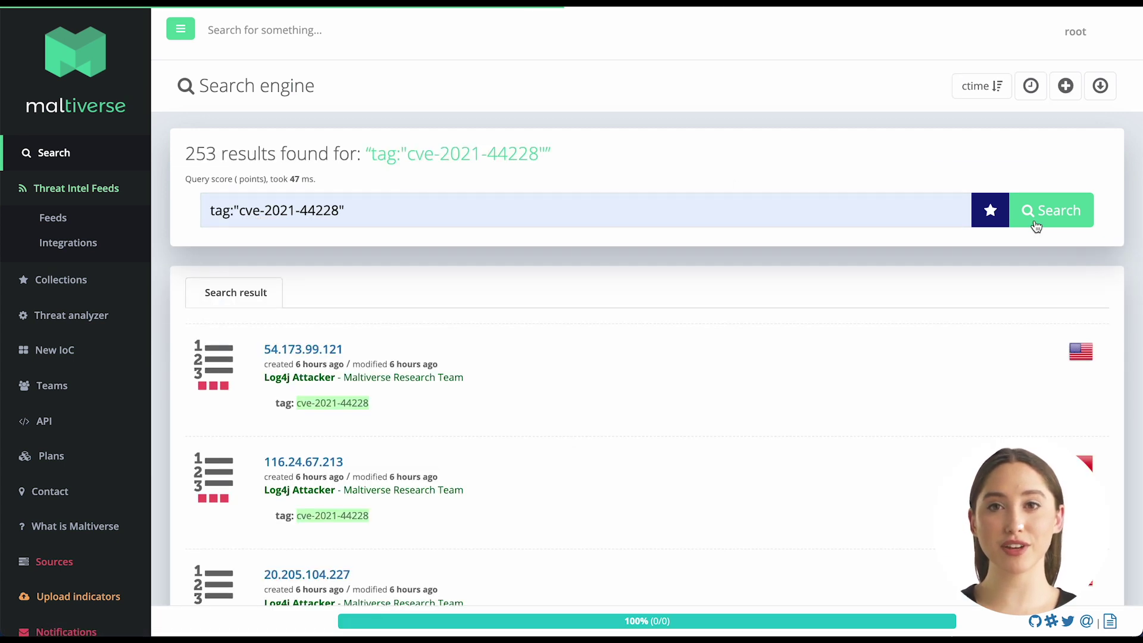
pyautogui.scroll(-3, 724, 308)
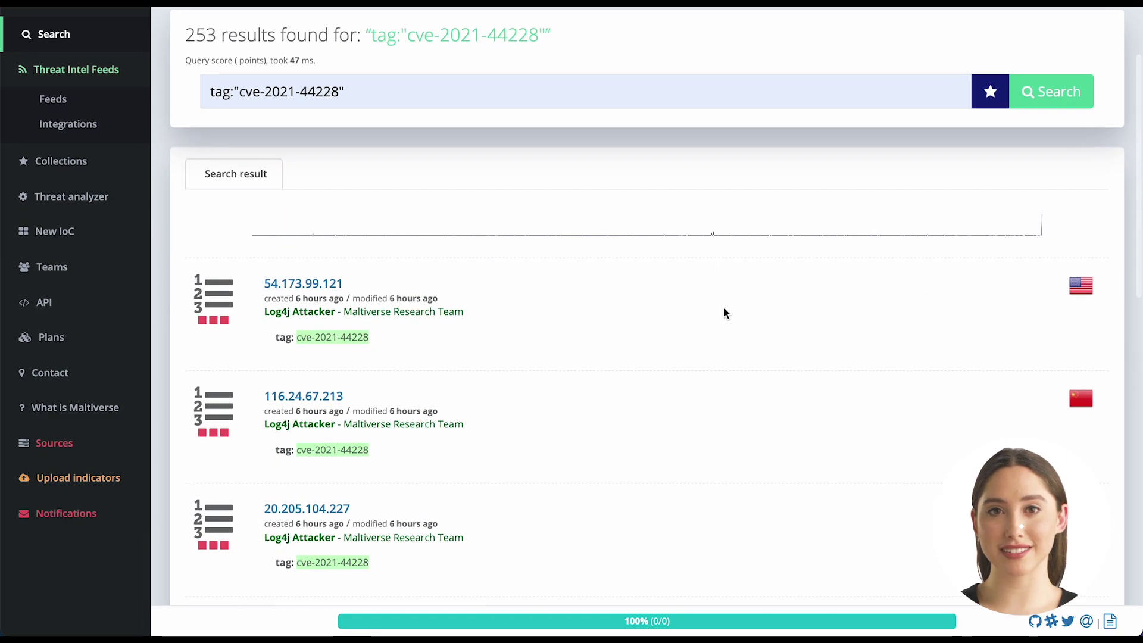
pyautogui.scroll(-5, 725, 307)
pyautogui.scroll(-5, 724, 309)
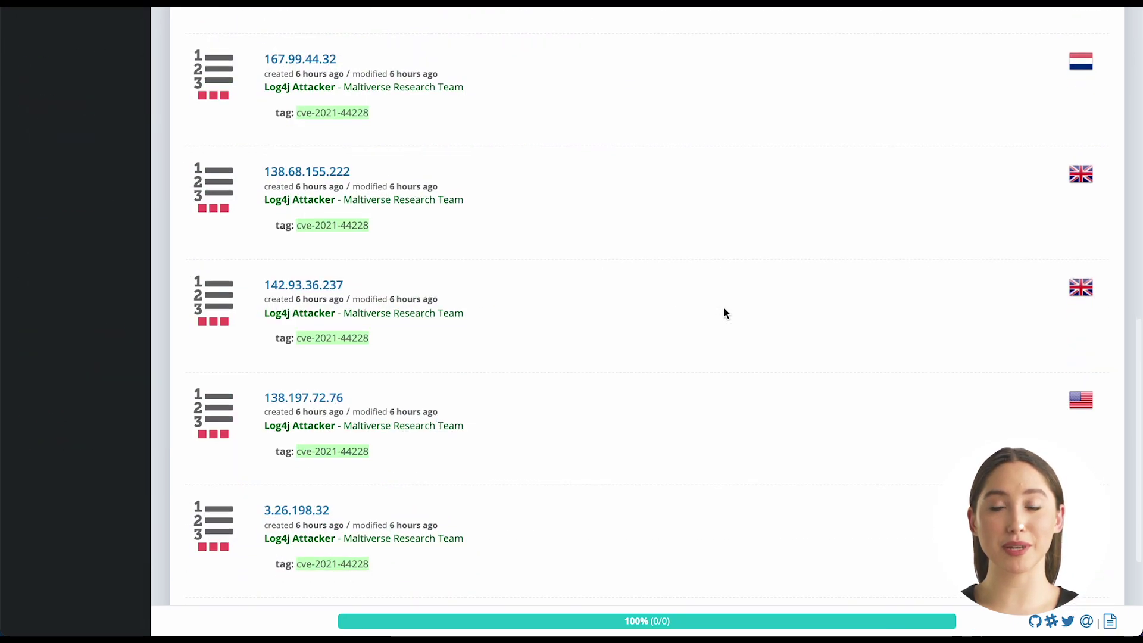
pyautogui.scroll(-3, 725, 308)
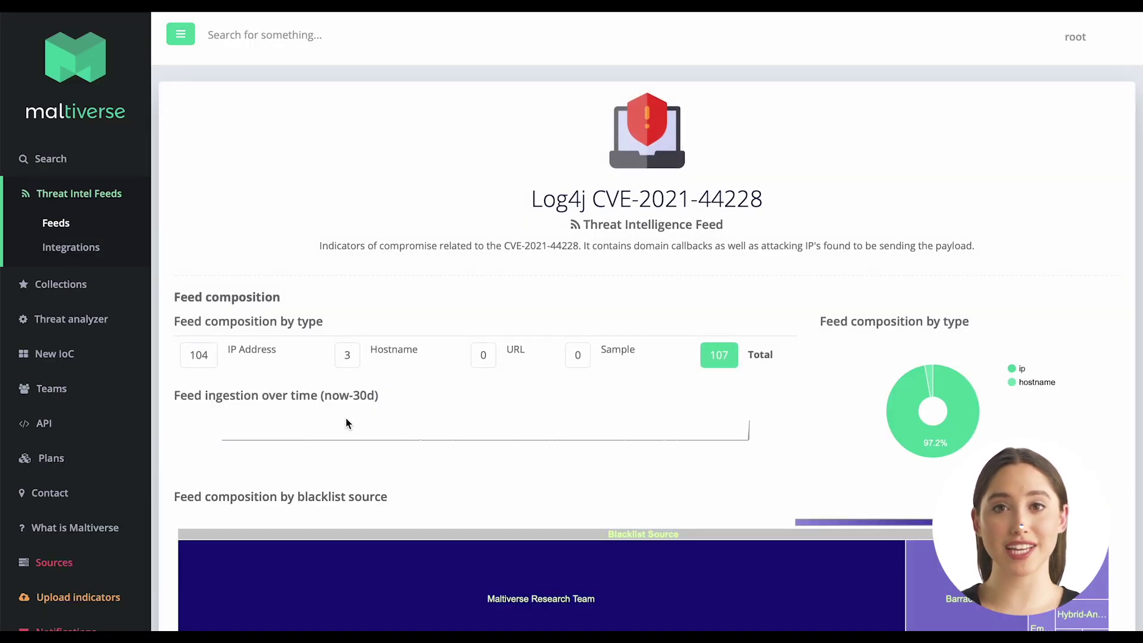
pyautogui.scroll(-2, 353, 430)
pyautogui.scroll(-1, 353, 430)
pyautogui.scroll(-3, 354, 430)
pyautogui.scroll(-2, 353, 430)
pyautogui.scroll(-1, 352, 430)
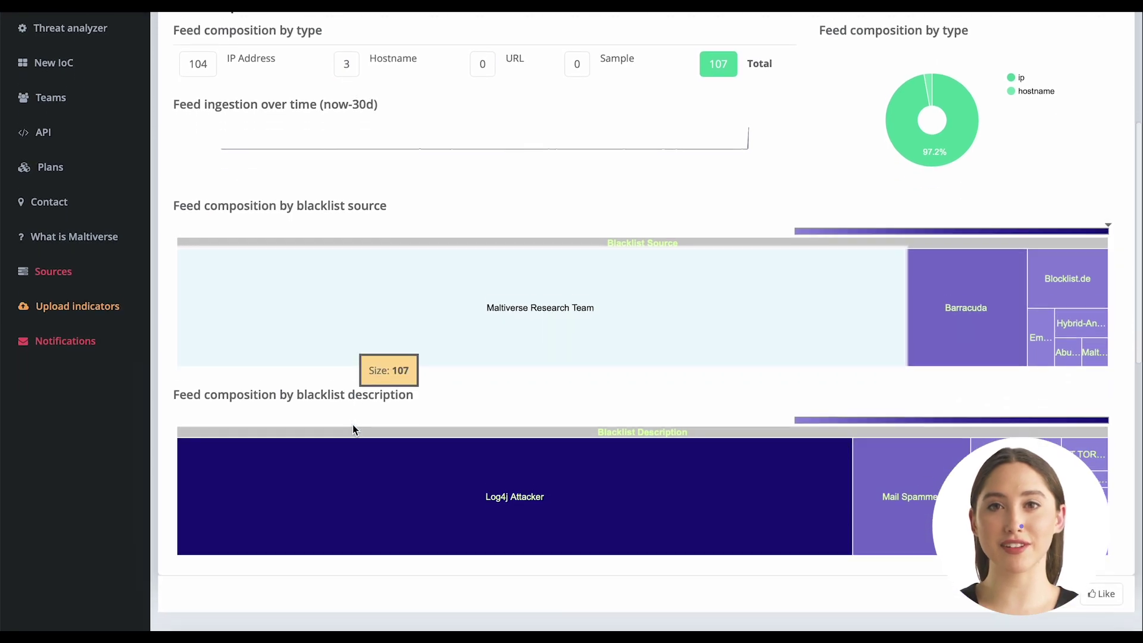